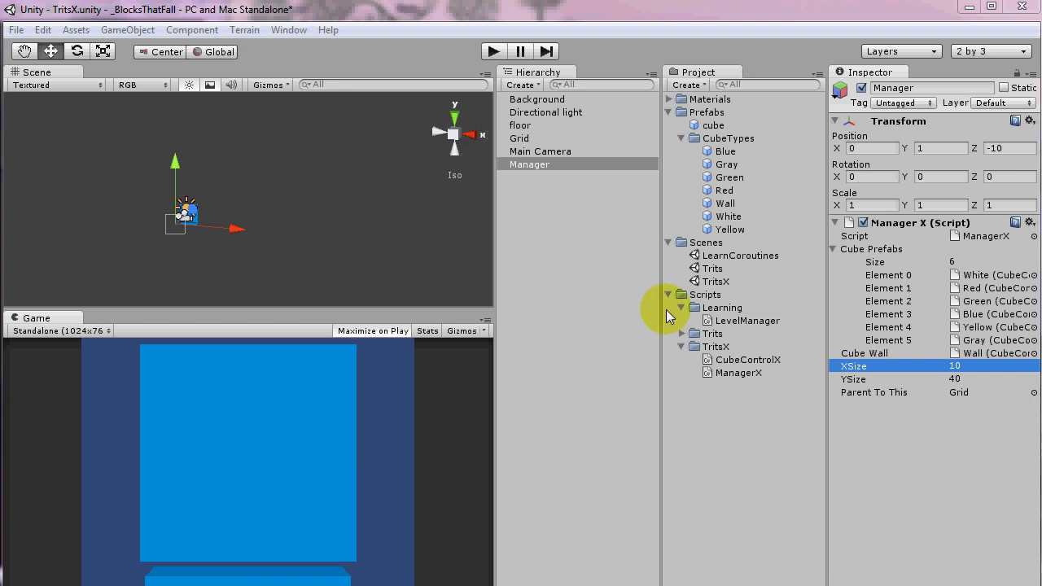
Start the game maximized and clear the green and blue blocks at lower right and the middle columns
{"action": "left_click", "coordinate": [493, 52]}
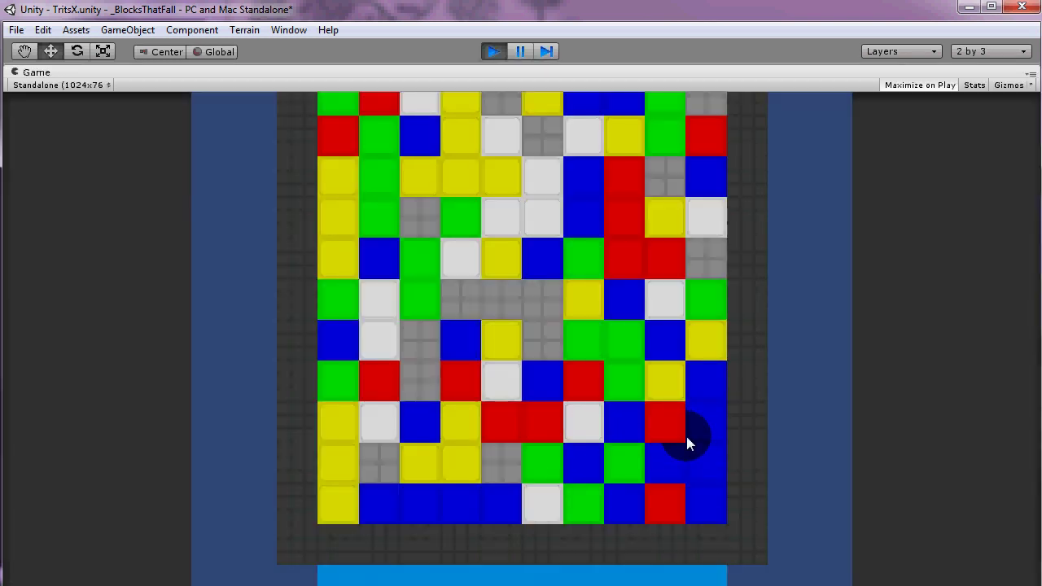
{"action": "left_click", "coordinate": [626, 456]}
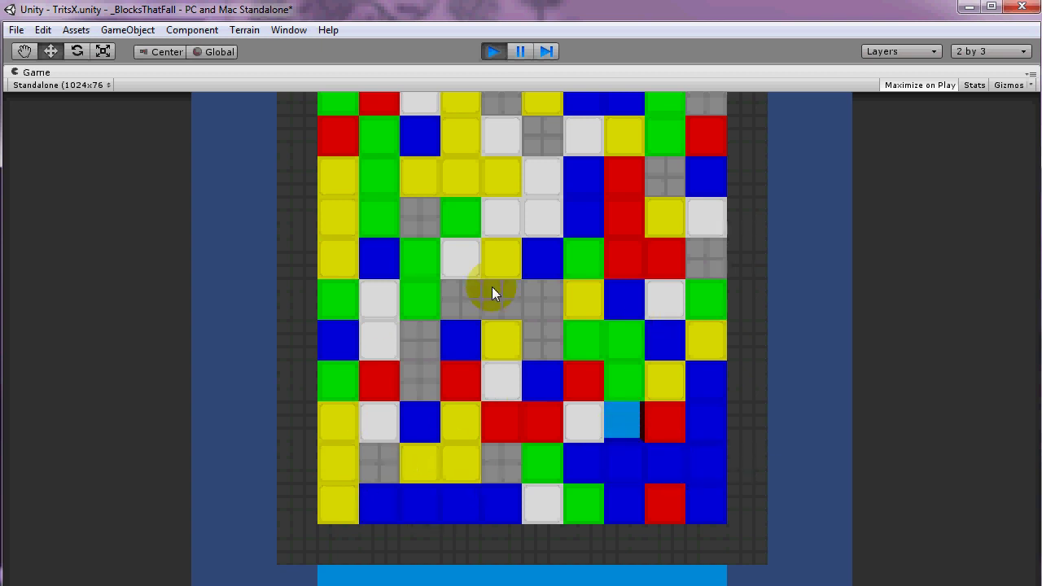
{"action": "left_click", "coordinate": [637, 457]}
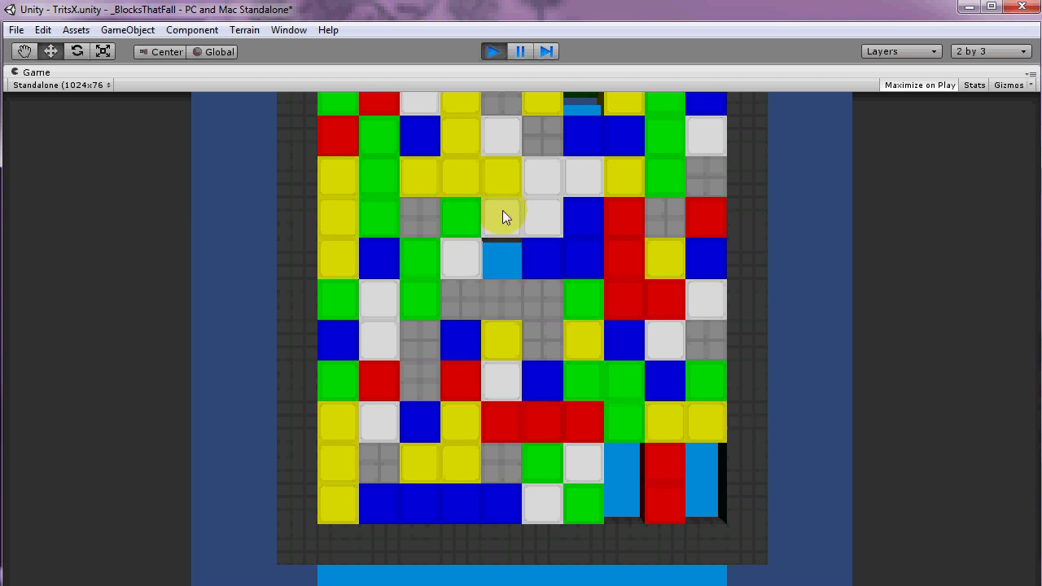
{"action": "left_click", "coordinate": [588, 263]}
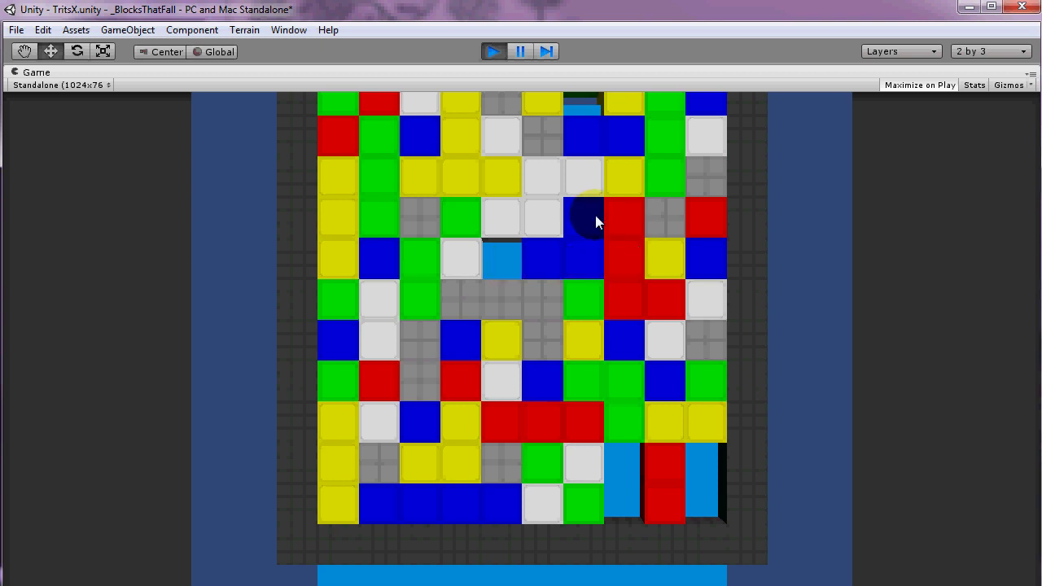
{"action": "left_click", "coordinate": [583, 240]}
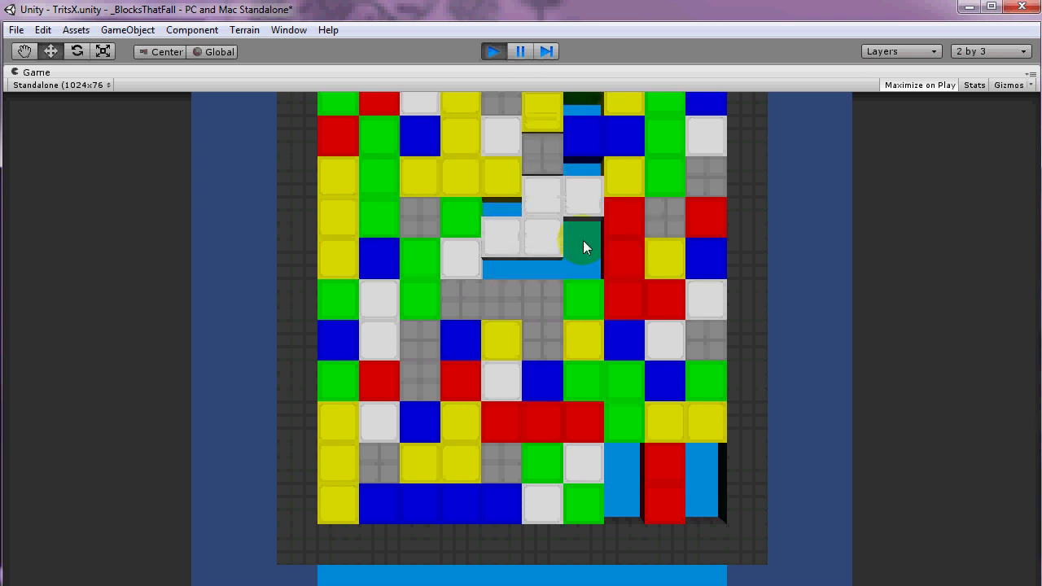
Clear more groups: centre green, yellow, bottom-row dark blue, bottom-left grey, green and a yellow row
{"action": "left_click", "coordinate": [456, 266]}
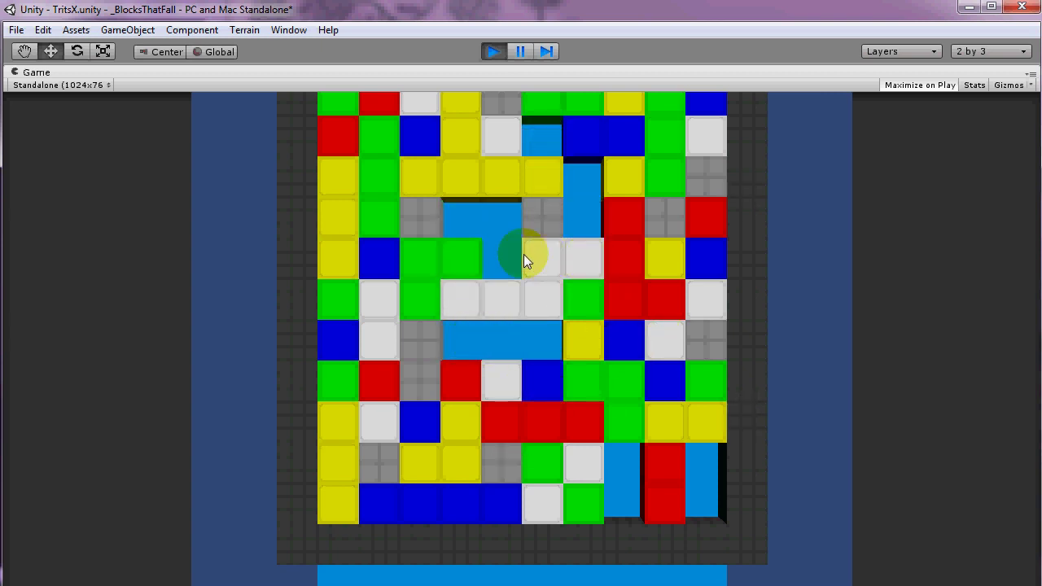
{"action": "left_click", "coordinate": [590, 305]}
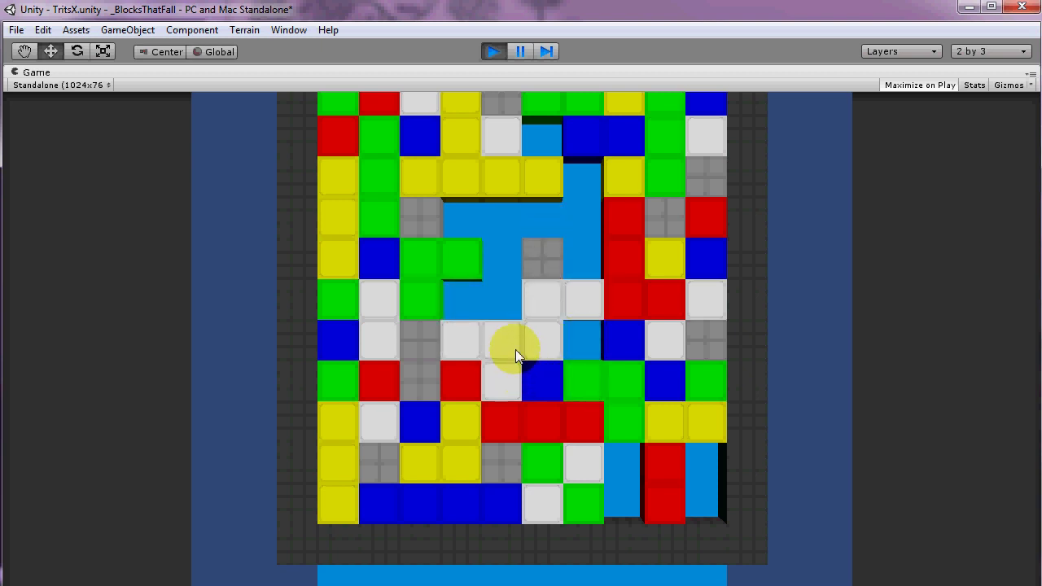
{"action": "left_click", "coordinate": [471, 419]}
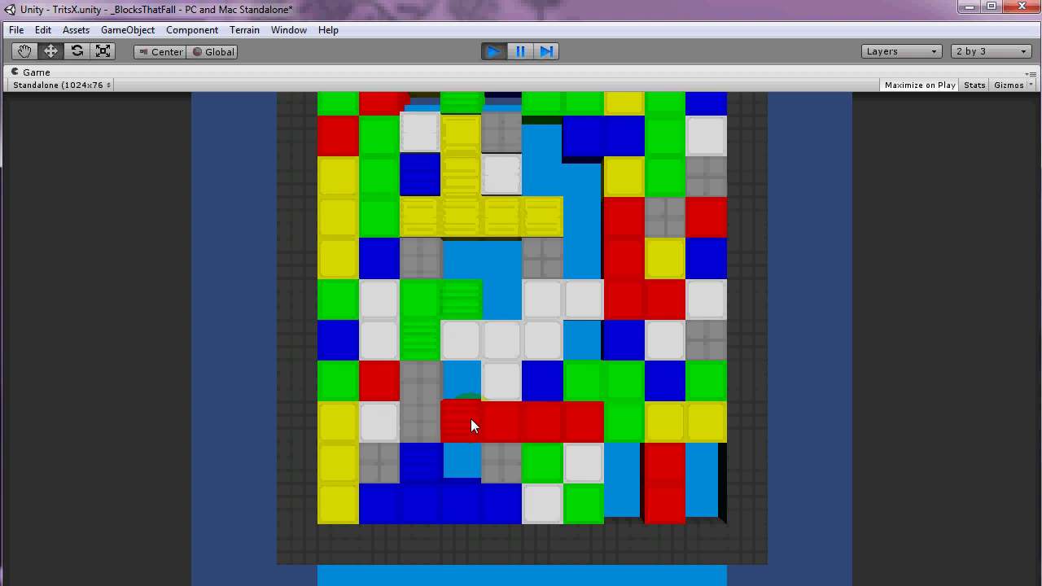
{"action": "left_click", "coordinate": [431, 499]}
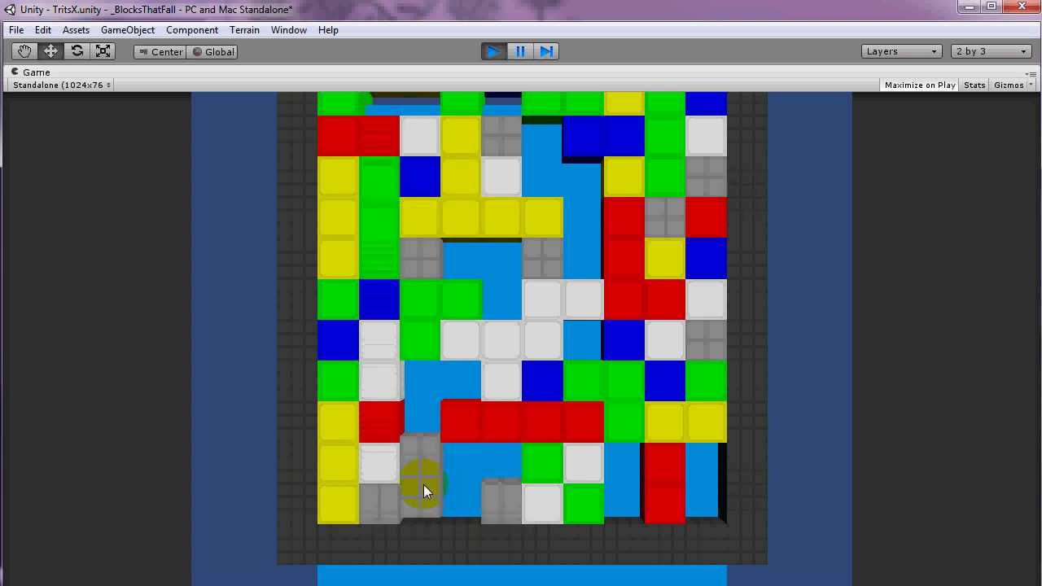
{"action": "left_click", "coordinate": [424, 484]}
{"action": "left_click", "coordinate": [402, 302]}
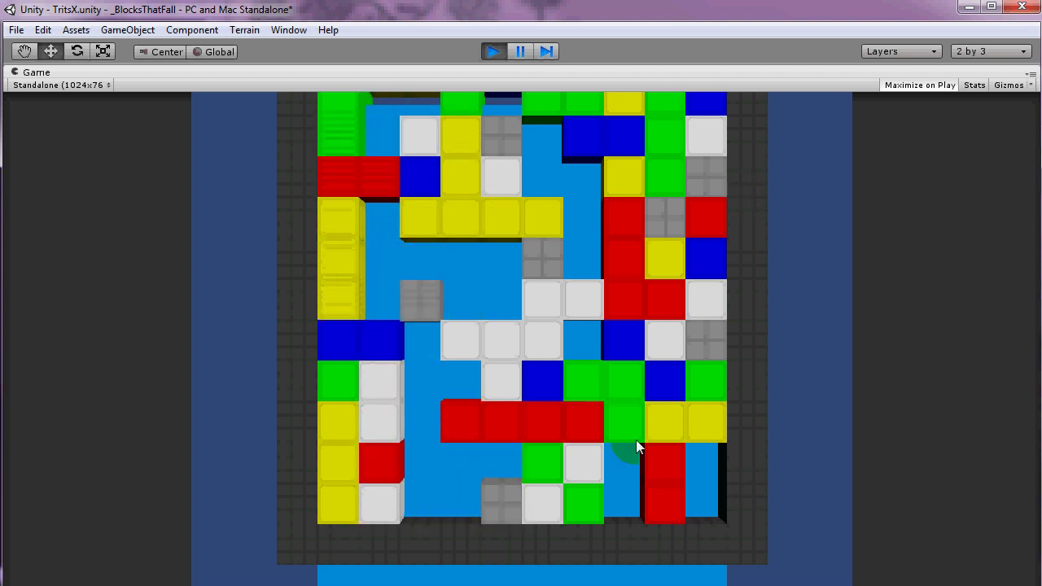
{"action": "left_click", "coordinate": [472, 226]}
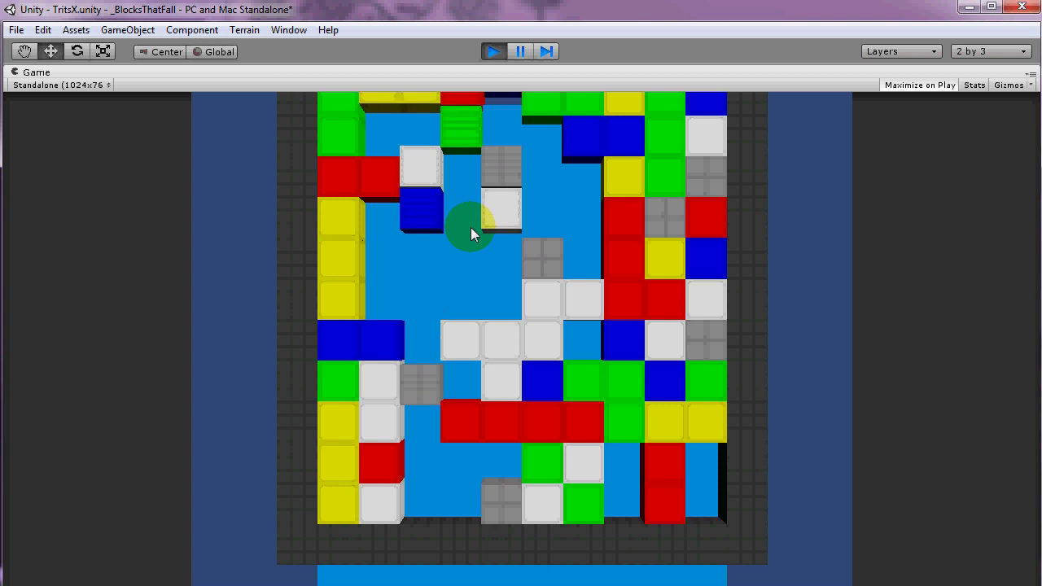
Stop play, set the Manager's XSize and YSize to 100, and rerun the game on the bigger board
{"action": "left_click", "coordinate": [494, 52]}
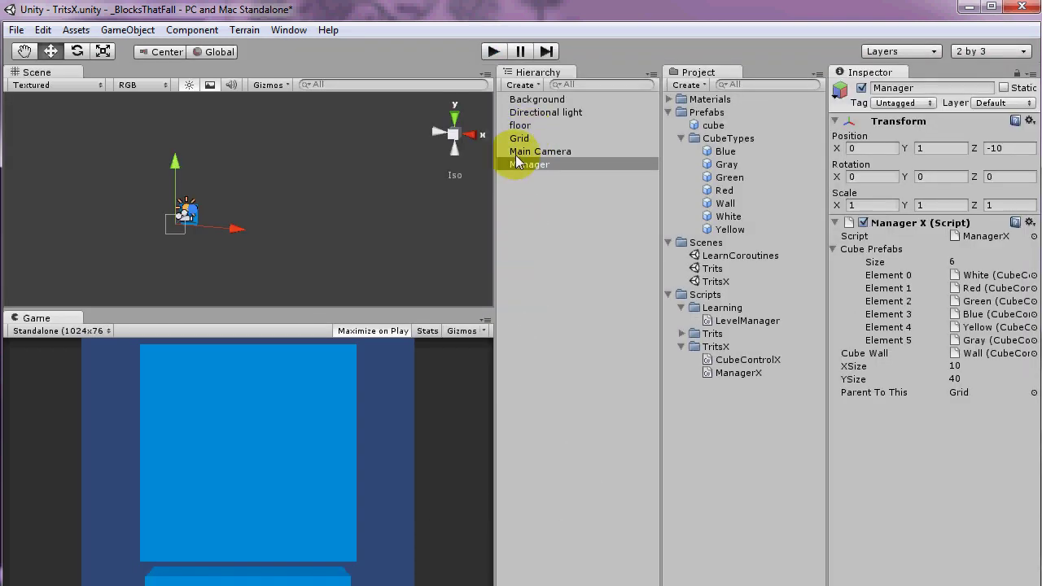
{"action": "left_click", "coordinate": [954, 367]}
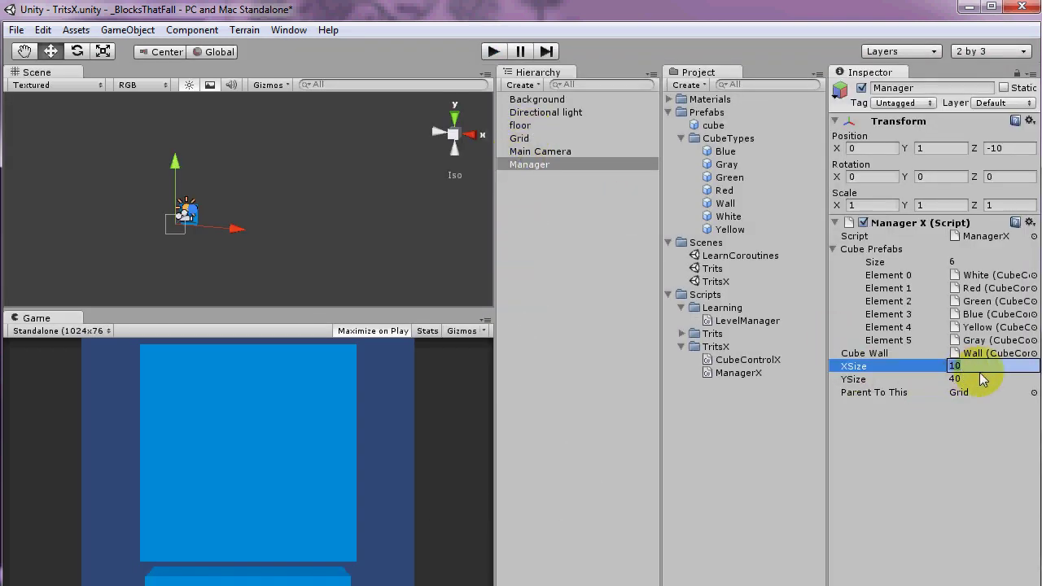
{"action": "left_click", "coordinate": [983, 379]}
{"action": "left_click", "coordinate": [985, 371]}
{"action": "type", "text": "0"}
{"action": "left_click", "coordinate": [995, 379]}
{"action": "type", "text": "100"}
{"action": "left_click", "coordinate": [973, 466]}
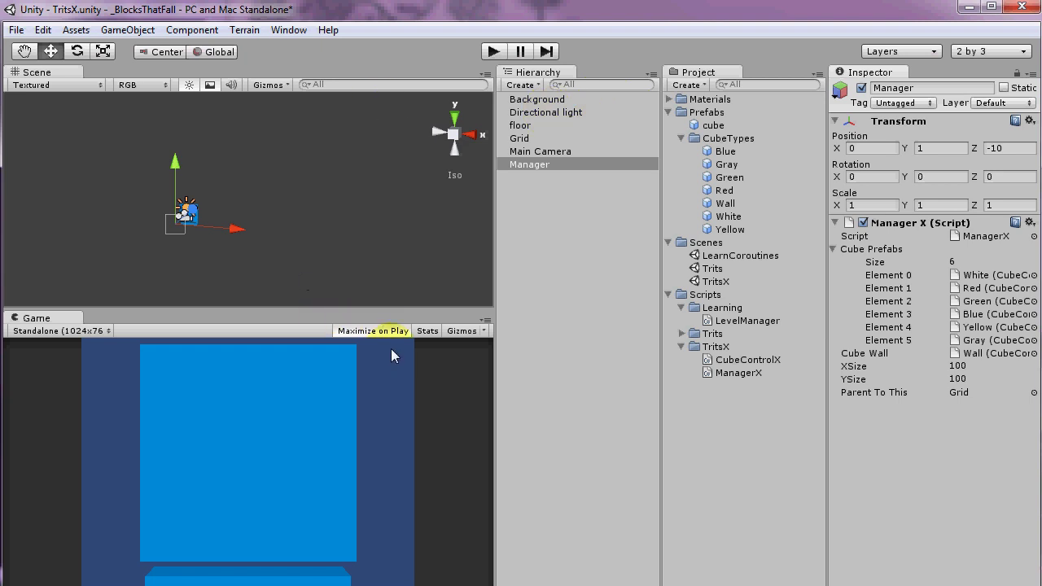
{"action": "left_click", "coordinate": [493, 51]}
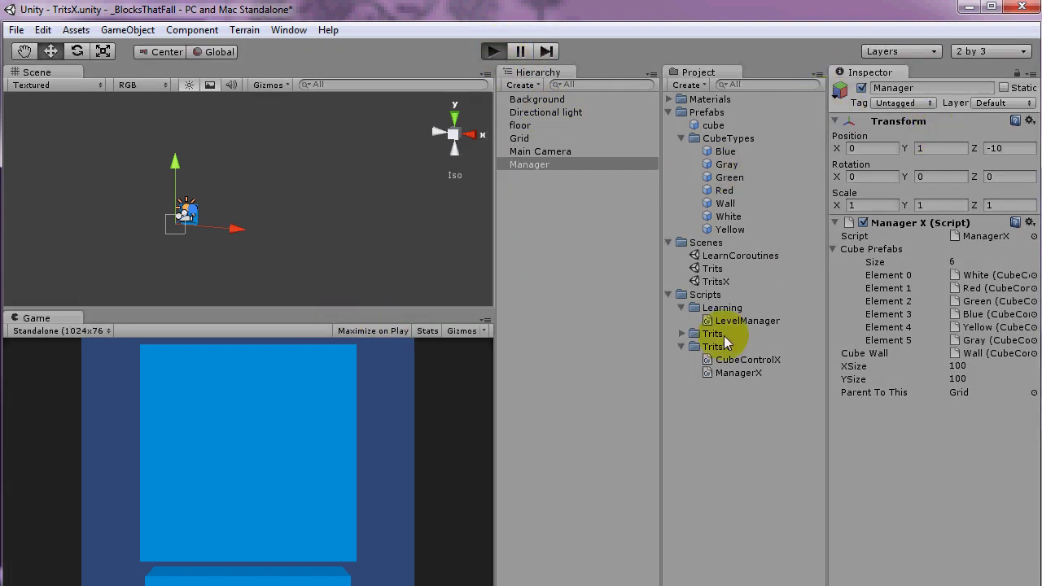
{"action": "left_click", "coordinate": [552, 154]}
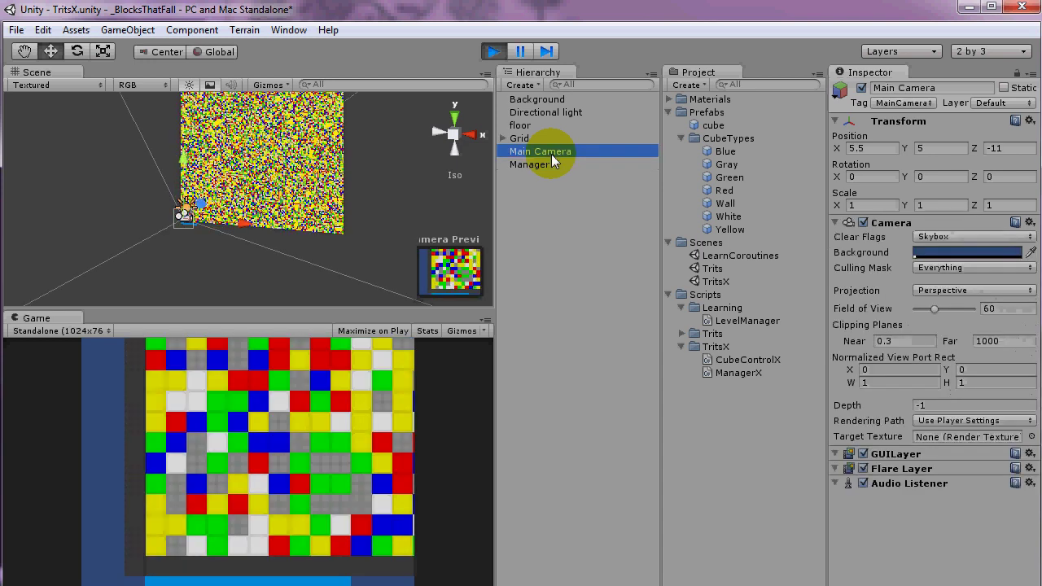
Stop play, set Manager's Cube Prefabs size to 4 and XSize/YSize to 50, then replay
{"action": "left_click", "coordinate": [495, 49]}
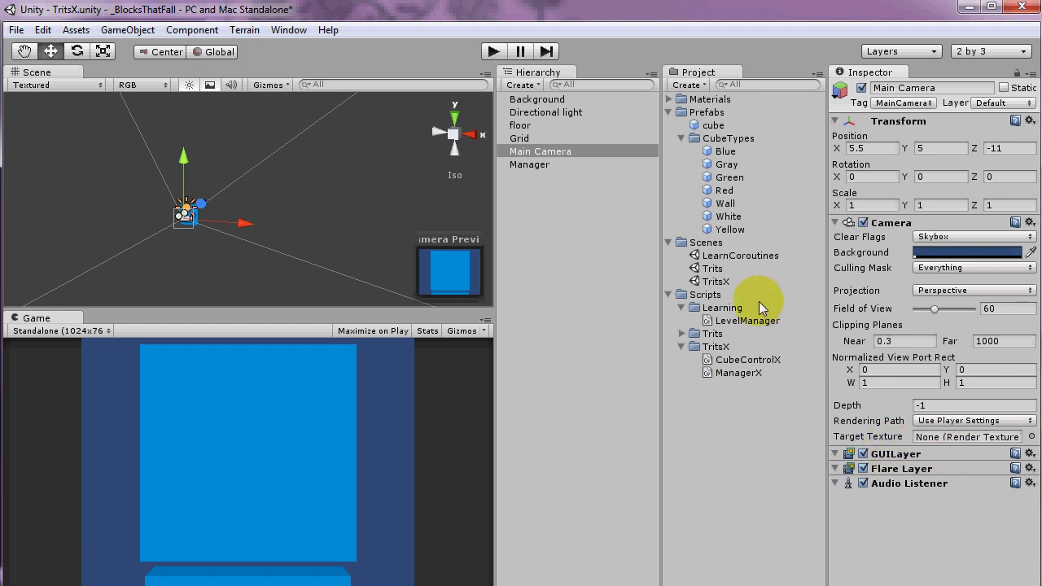
{"action": "left_click", "coordinate": [539, 154]}
{"action": "left_click", "coordinate": [539, 166]}
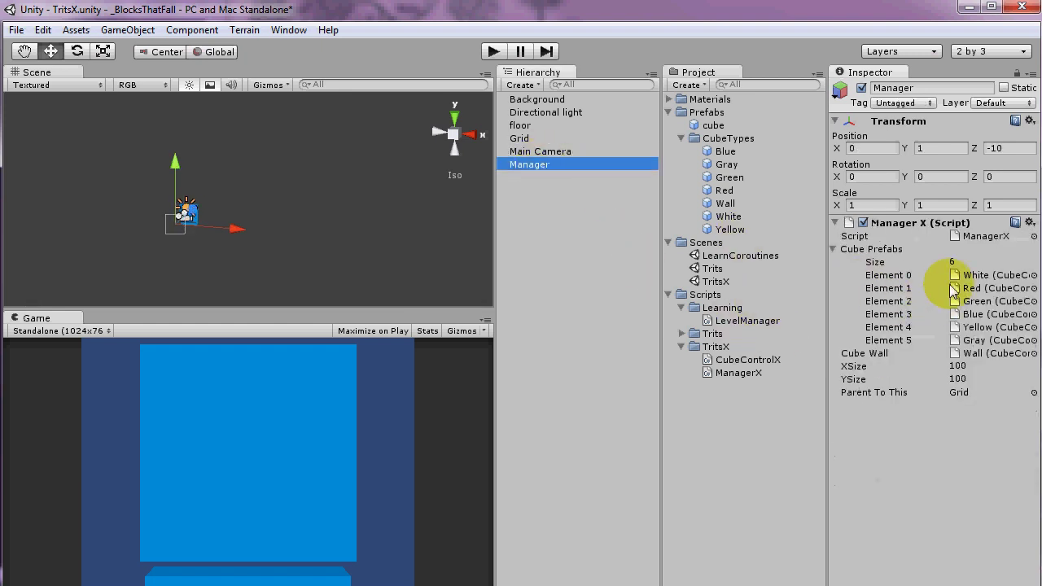
{"action": "left_click", "coordinate": [967, 263]}
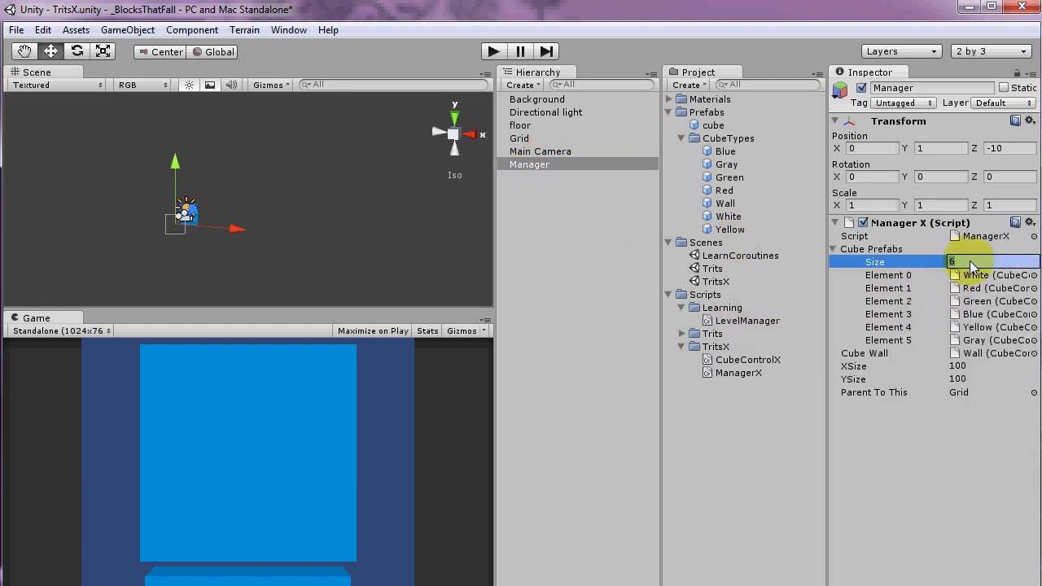
{"action": "key", "text": "Return"}
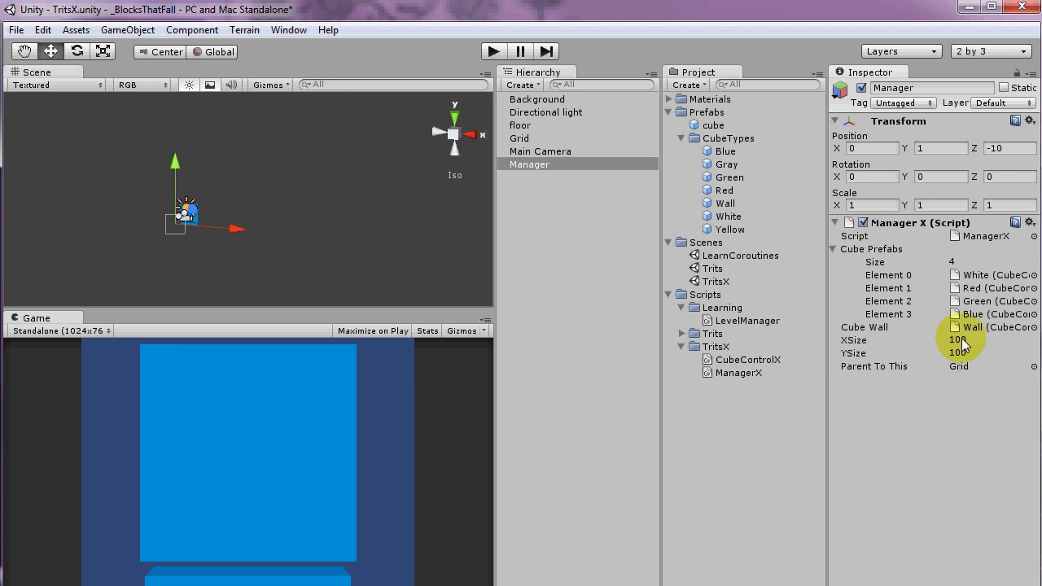
{"action": "left_click", "coordinate": [961, 339]}
{"action": "type", "text": "50"}
{"action": "key", "text": "Tab"}
{"action": "type", "text": "50"}
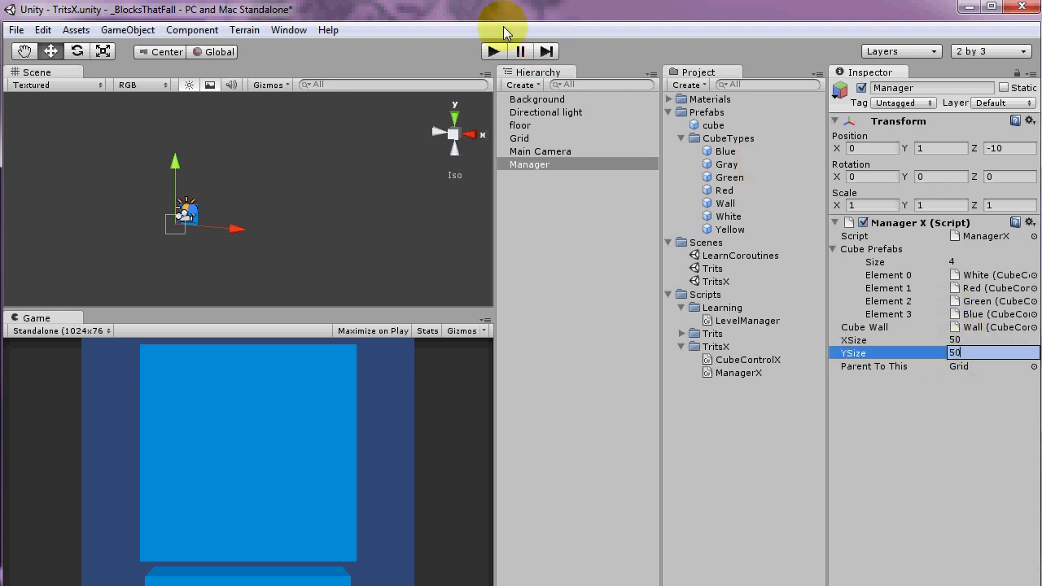
{"action": "left_click", "coordinate": [494, 51]}
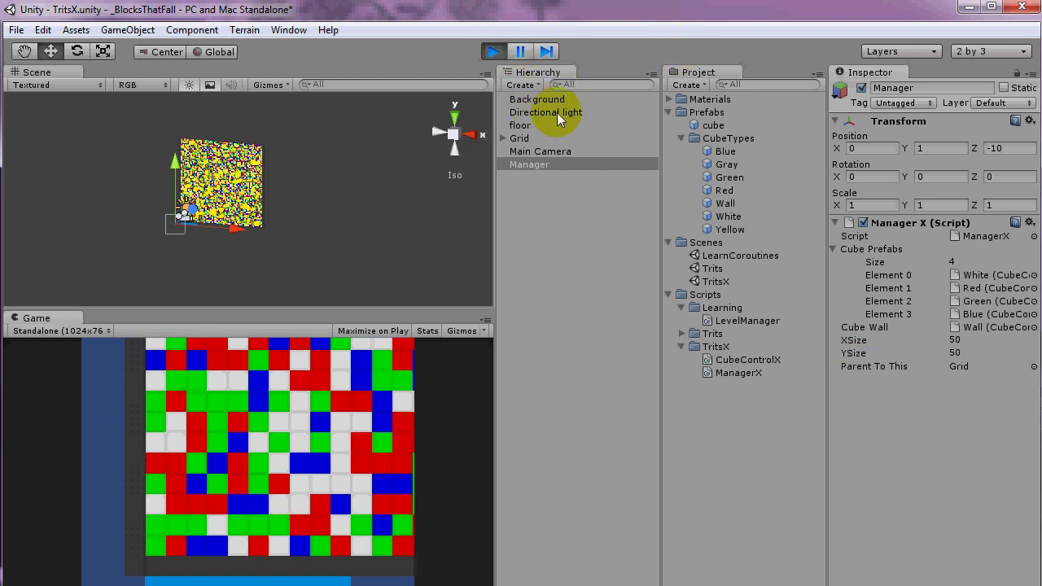
Scrub the Main Camera position to 25.94, 20.40, -39.06 so the whole board is centred
{"action": "left_click", "coordinate": [544, 153]}
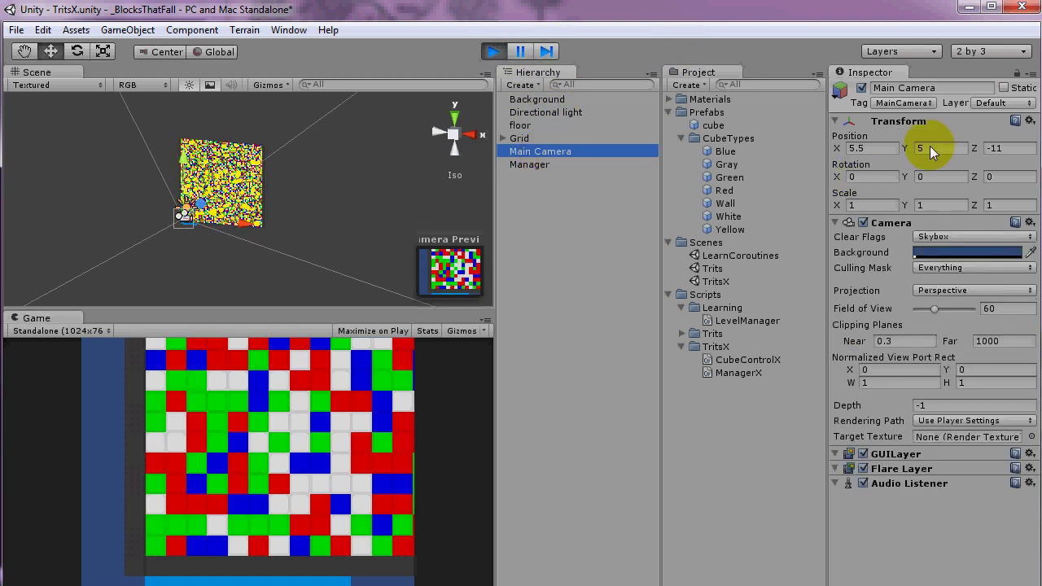
{"action": "left_click_drag", "start_coordinate": [976, 150], "coordinate": [767, 168]}
{"action": "left_click_drag", "start_coordinate": [847, 157], "coordinate": [774, 185]}
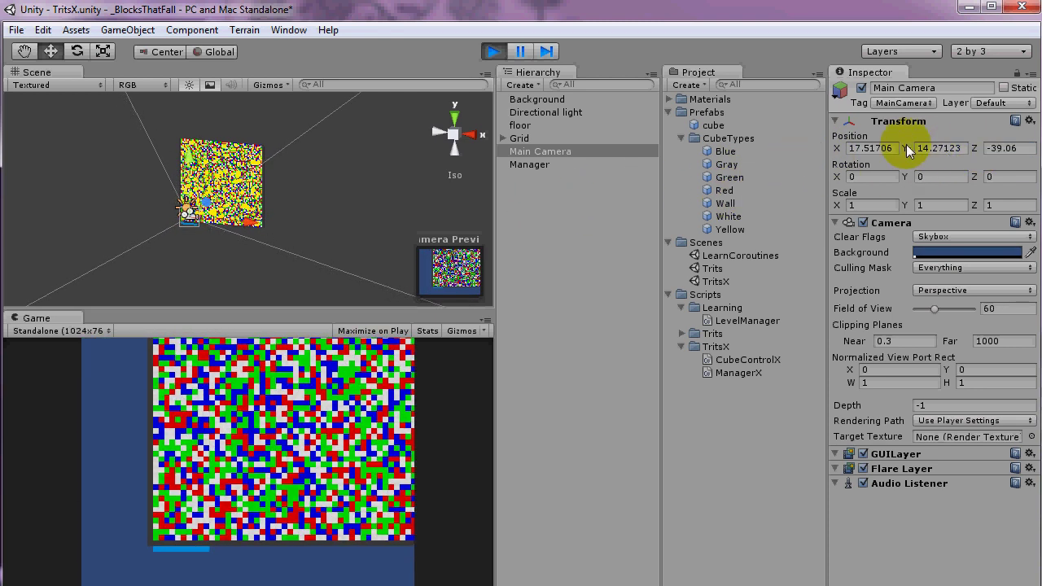
{"action": "left_click_drag", "start_coordinate": [903, 148], "coordinate": [881, 155]}
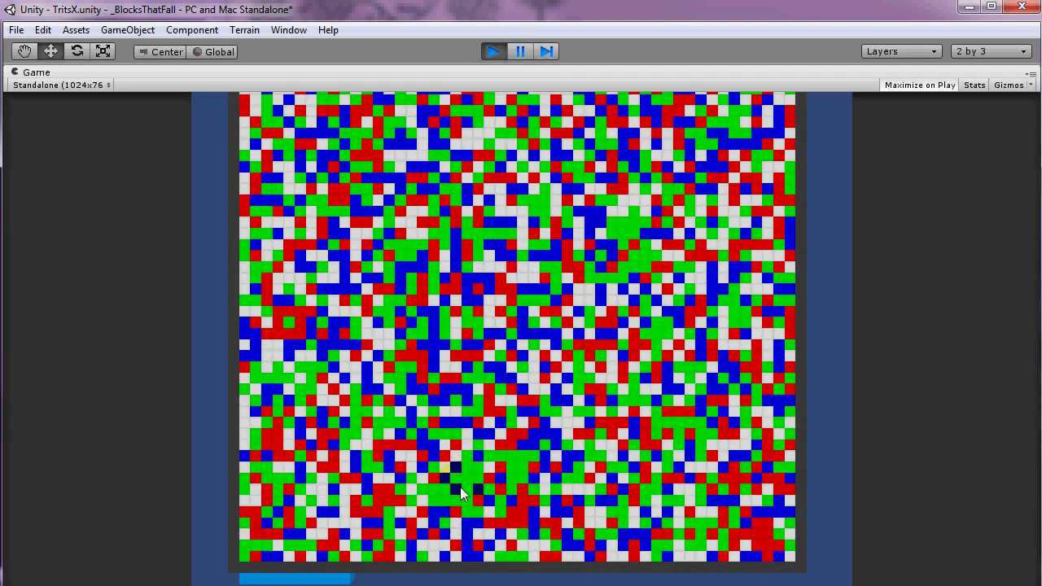
Turn on Gizmos in the Game view to show yellow and white wireframe connections over the blocks
{"action": "left_click", "coordinate": [1006, 84]}
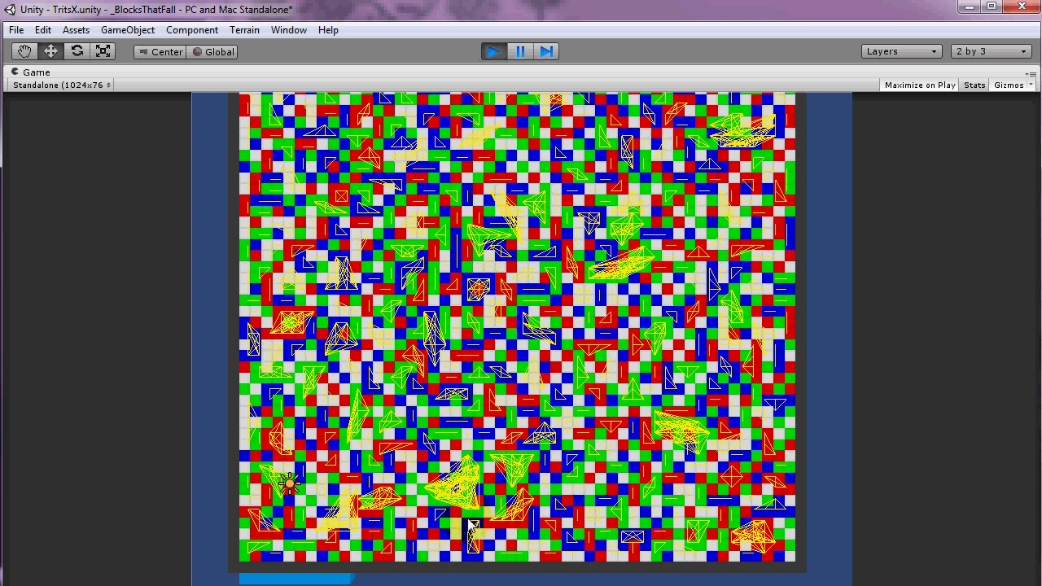
Turn Gizmos off, showing the Stats overlay briefly and then hiding it again
{"action": "left_click", "coordinate": [977, 85]}
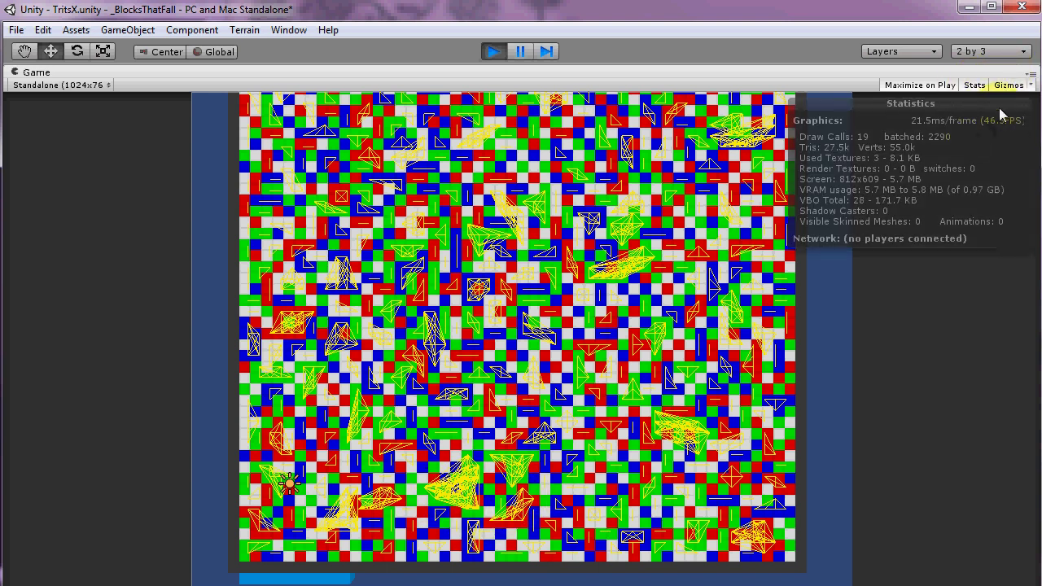
{"action": "left_click", "coordinate": [1012, 85]}
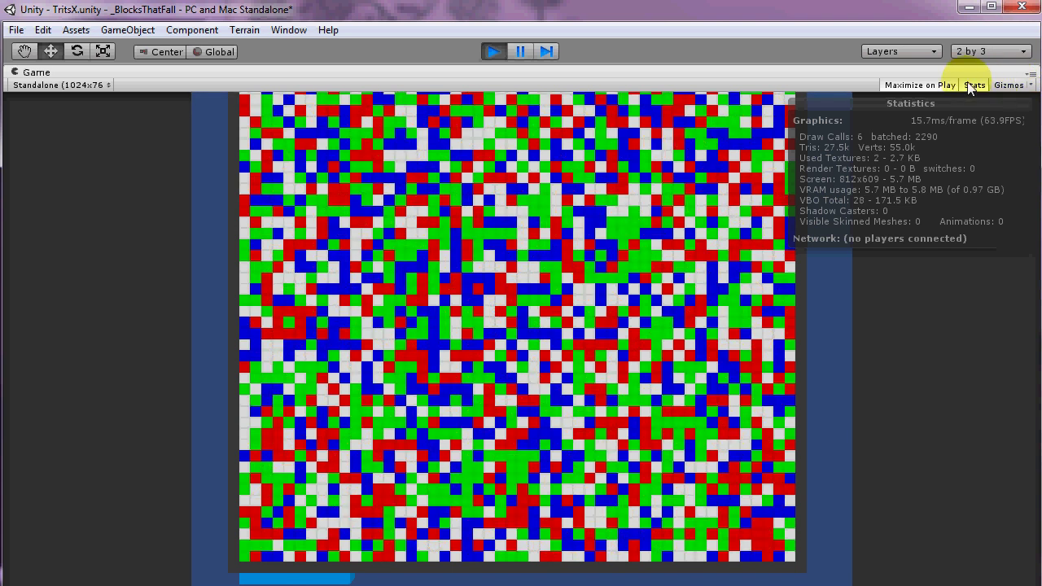
{"action": "left_click", "coordinate": [973, 85]}
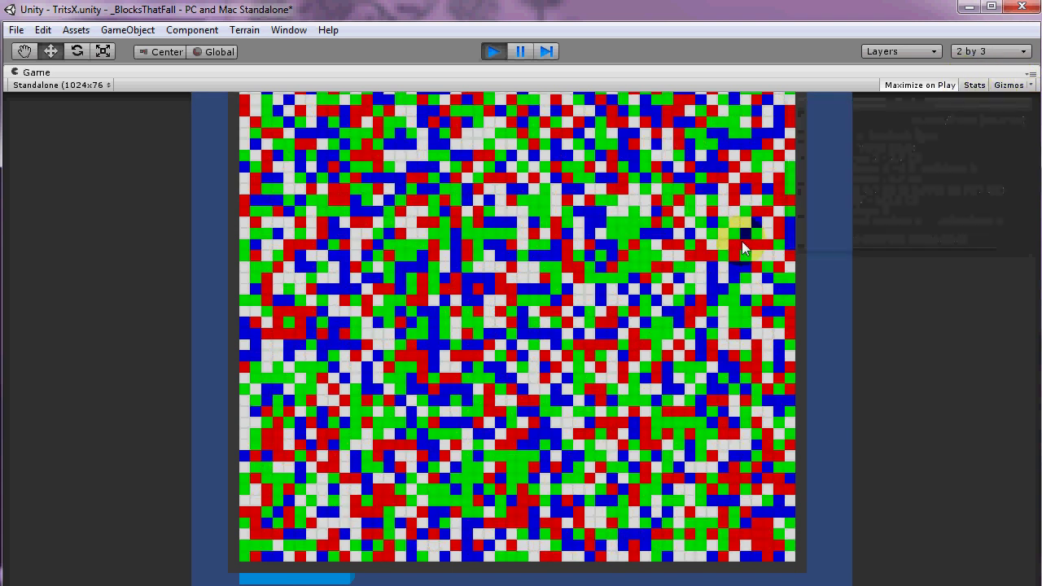
Clear about nine block groups along the bottom of the board, from bottom-left to bottom-right
{"action": "left_click", "coordinate": [463, 496]}
{"action": "left_click", "coordinate": [513, 485]}
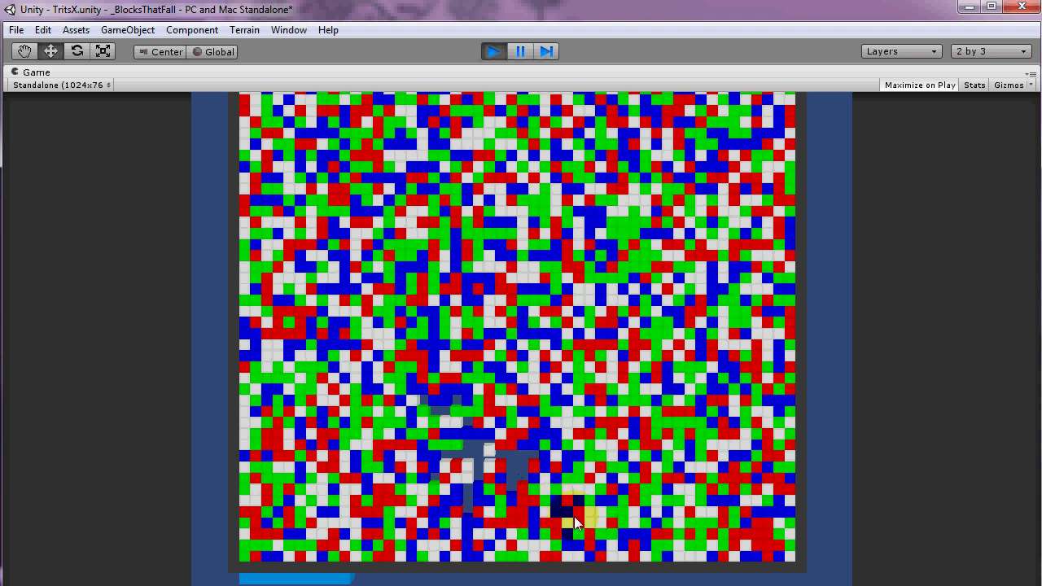
{"action": "left_click", "coordinate": [578, 491]}
{"action": "left_click", "coordinate": [716, 529]}
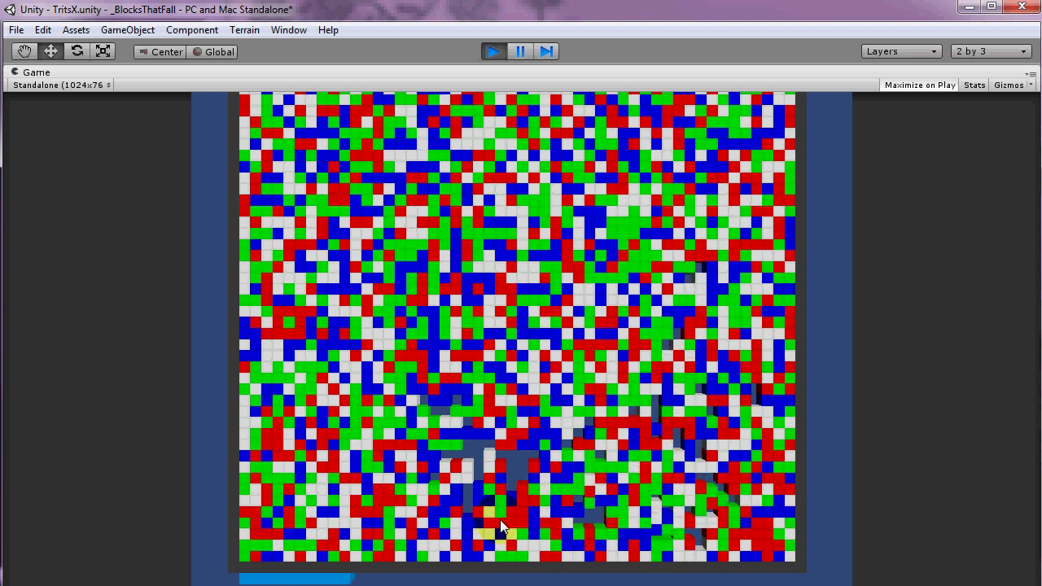
{"action": "left_click", "coordinate": [500, 520]}
{"action": "left_click", "coordinate": [345, 512]}
{"action": "left_click", "coordinate": [270, 523]}
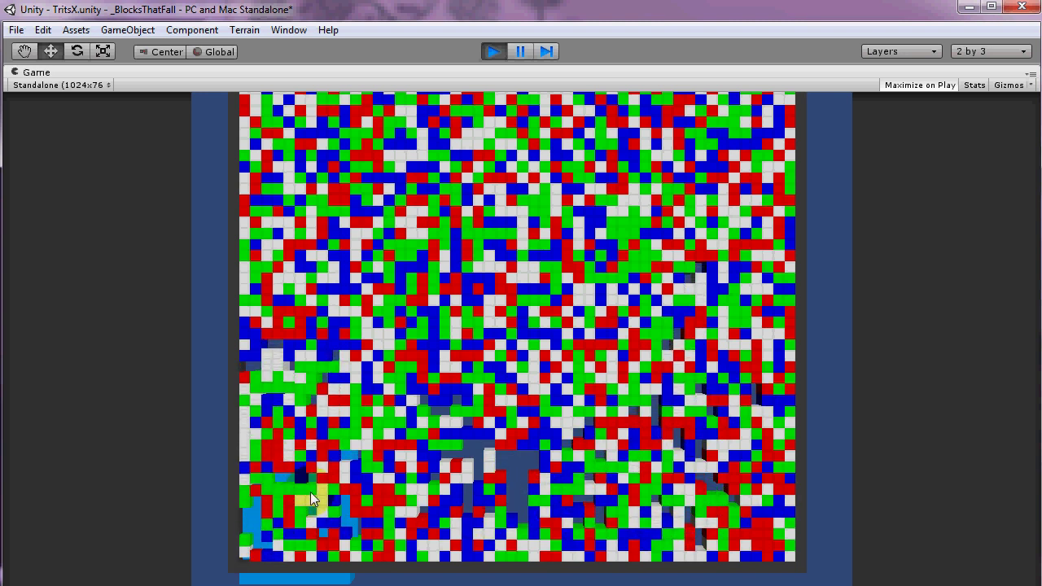
{"action": "left_click", "coordinate": [607, 485]}
{"action": "left_click", "coordinate": [765, 534]}
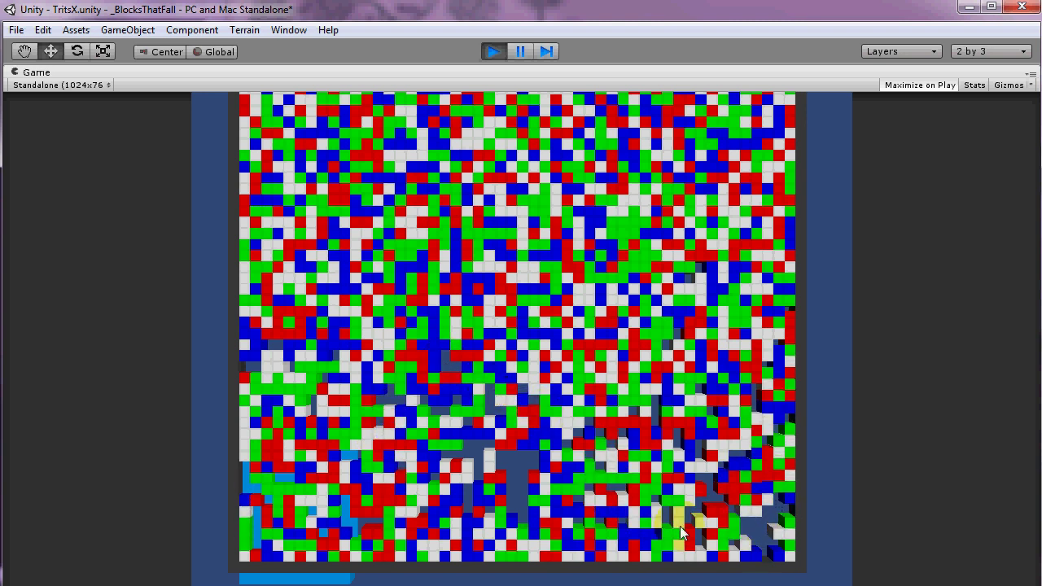
Stop play, set Manager's Cube Prefabs size from 4 to 3 (White, Red, Green), then play and pause
{"action": "left_click", "coordinate": [494, 51]}
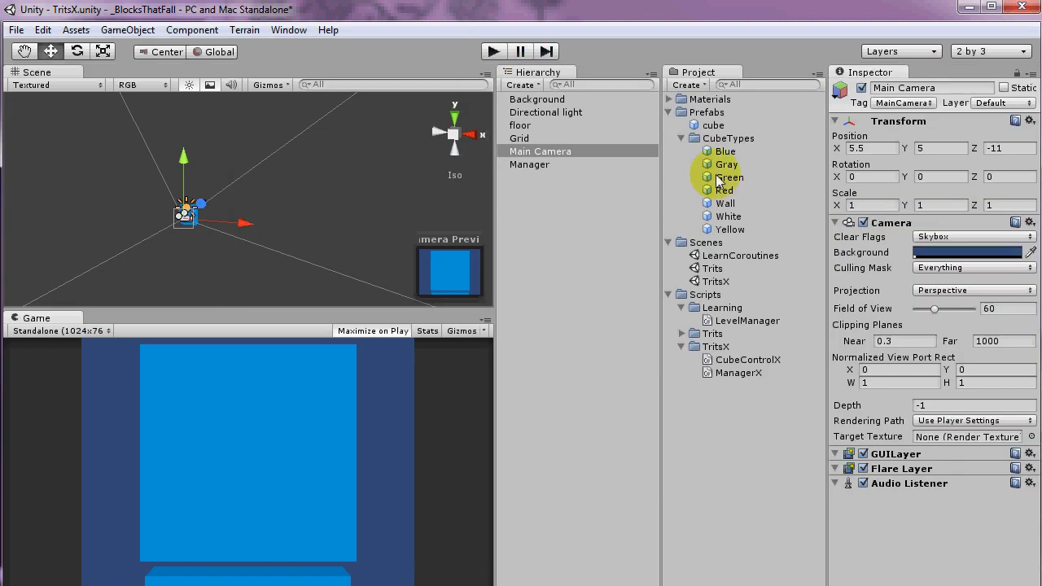
{"action": "left_click", "coordinate": [537, 165]}
{"action": "left_click", "coordinate": [953, 249]}
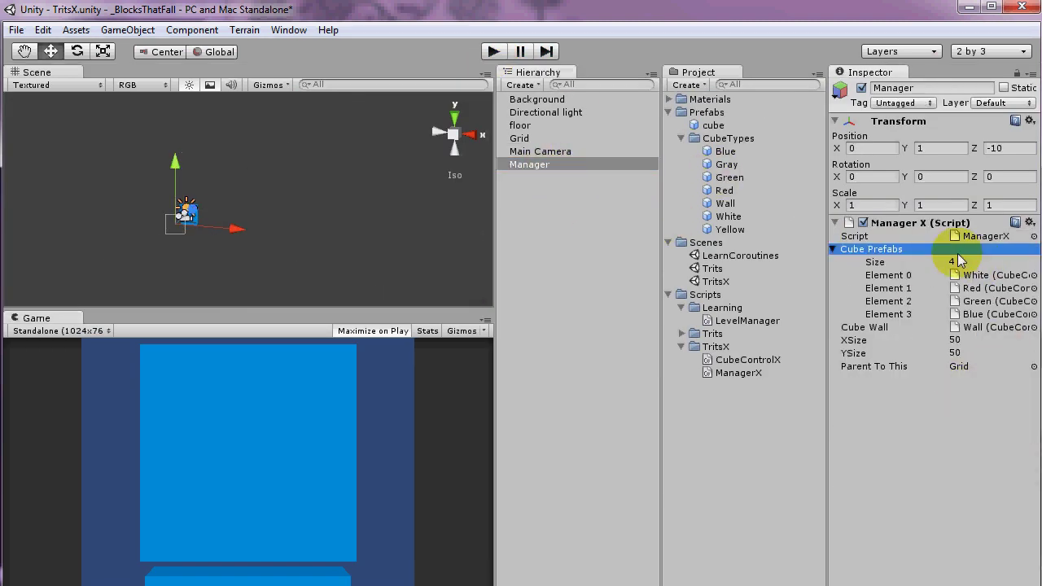
{"action": "left_click", "coordinate": [960, 251]}
{"action": "left_click", "coordinate": [963, 252]}
{"action": "left_click", "coordinate": [968, 263]}
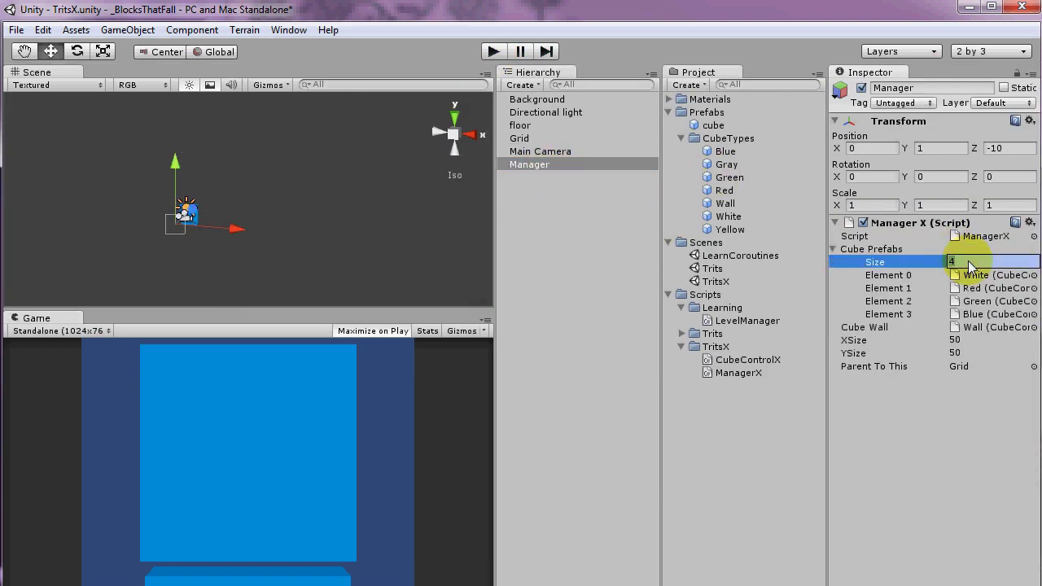
{"action": "key", "text": "Return"}
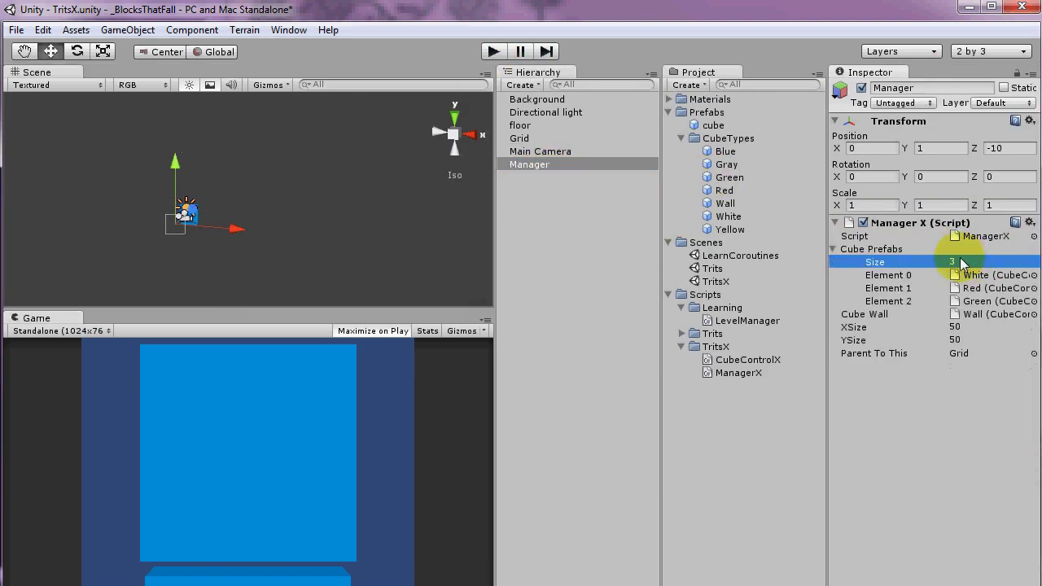
{"action": "left_click", "coordinate": [502, 55]}
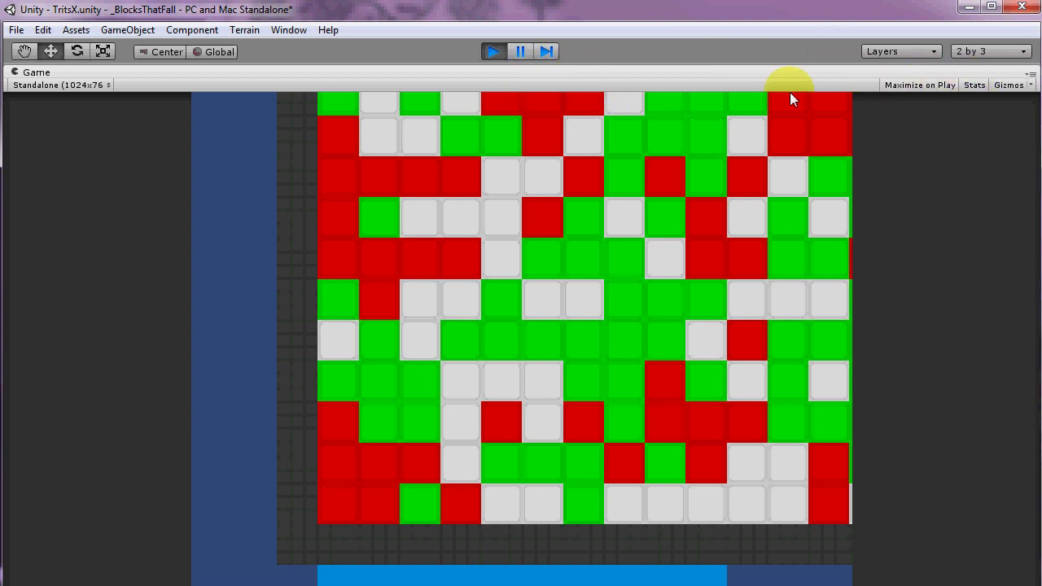
{"action": "left_click", "coordinate": [520, 54]}
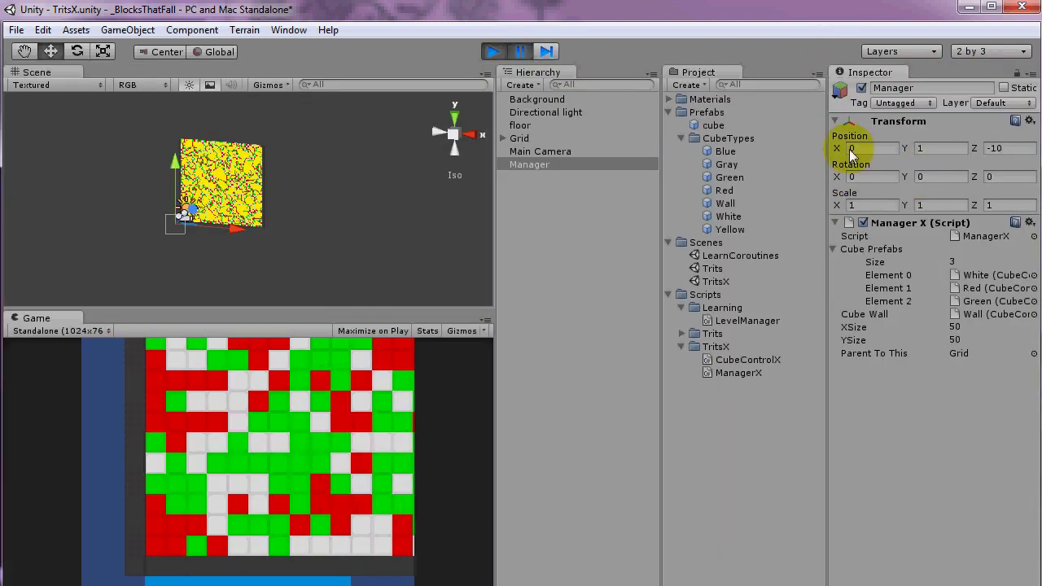
Scrub the Main Camera position to 26.27, 19.60, -35.49 to frame the whole three-colour grid
{"action": "left_click", "coordinate": [546, 151]}
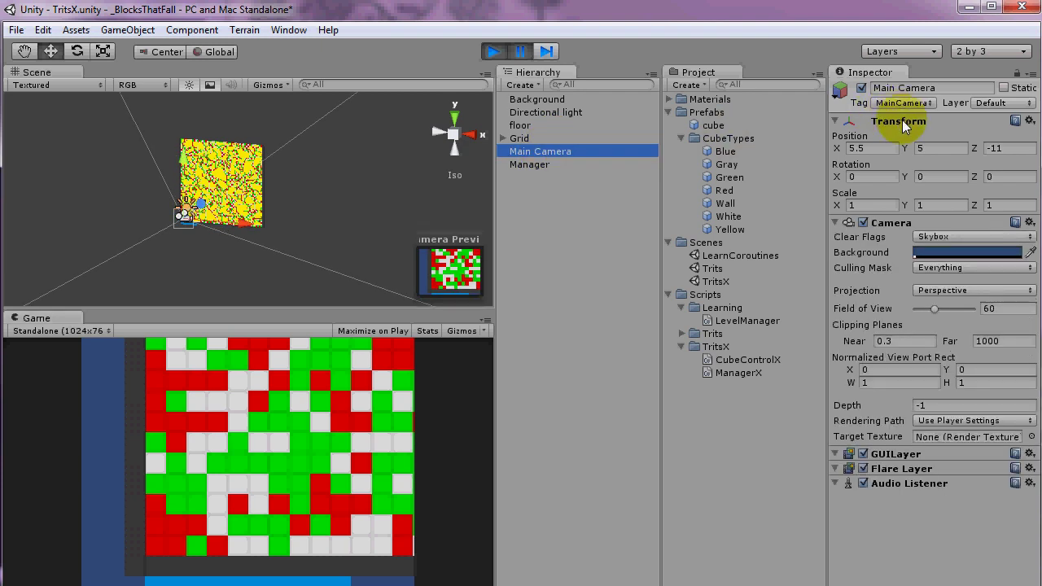
{"action": "left_click_drag", "start_coordinate": [905, 147], "coordinate": [761, 179]}
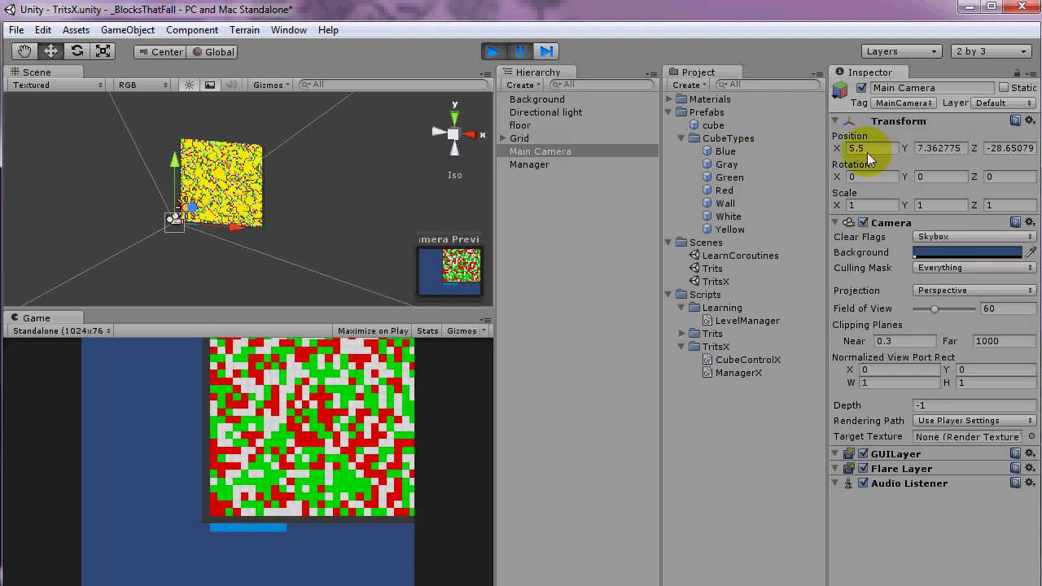
{"action": "left_click_drag", "start_coordinate": [837, 151], "coordinate": [1035, 163]}
{"action": "mouse_move", "coordinate": [974, 149]}
{"action": "left_mouse_down"}
{"action": "mouse_move", "coordinate": [868, 167]}
{"action": "mouse_move", "coordinate": [890, 169]}
{"action": "mouse_move", "coordinate": [892, 151]}
{"action": "mouse_move", "coordinate": [970, 148]}
{"action": "mouse_move", "coordinate": [975, 158]}
{"action": "left_mouse_up"}
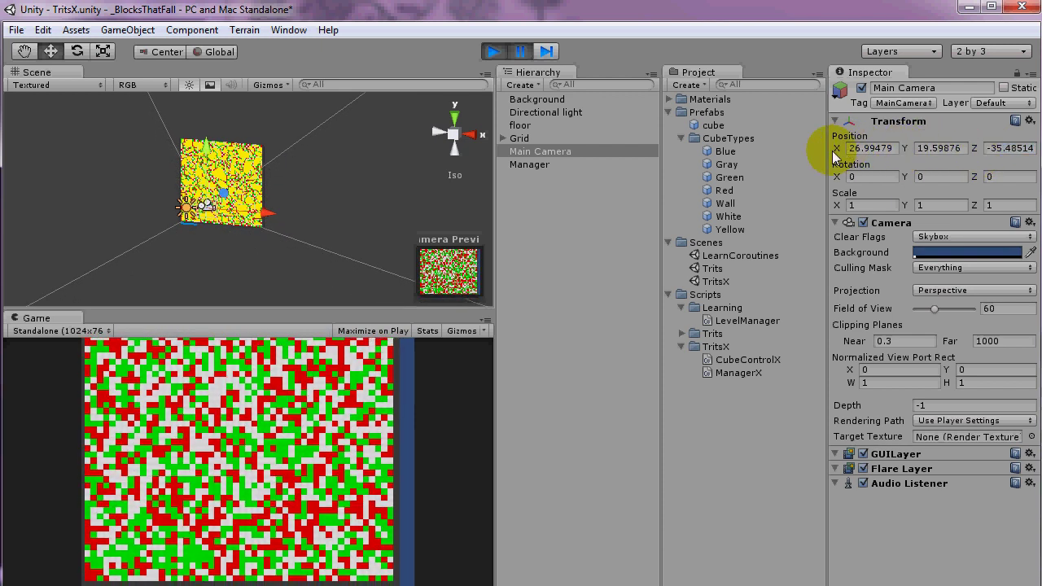
{"action": "left_click_drag", "start_coordinate": [837, 150], "coordinate": [831, 152]}
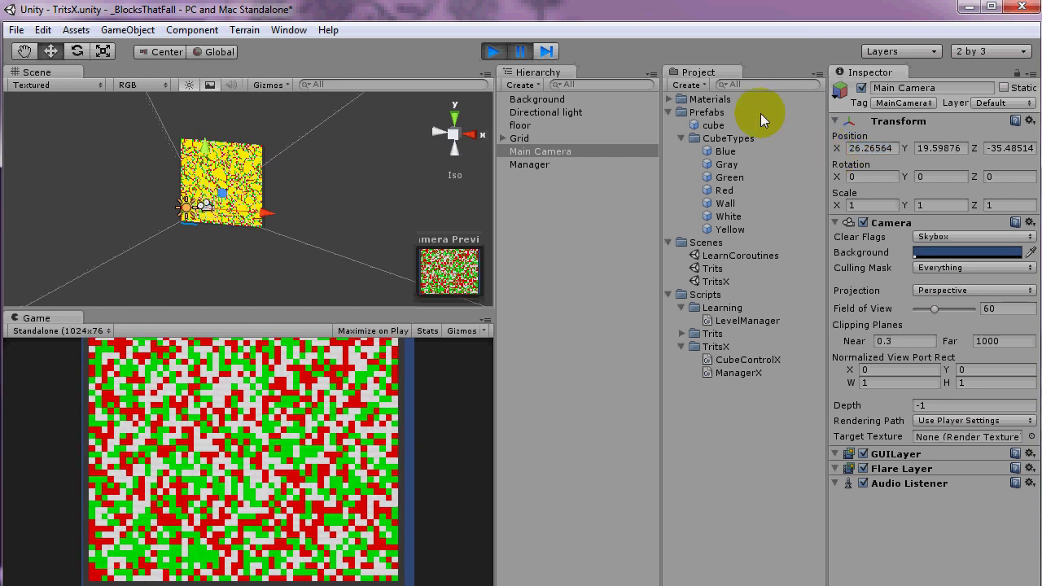
Resume play maximized, flick Gizmos on and off, and clear two block clusters near the top
{"action": "left_click", "coordinate": [408, 331]}
{"action": "left_click", "coordinate": [493, 51]}
{"action": "left_click", "coordinate": [493, 51]}
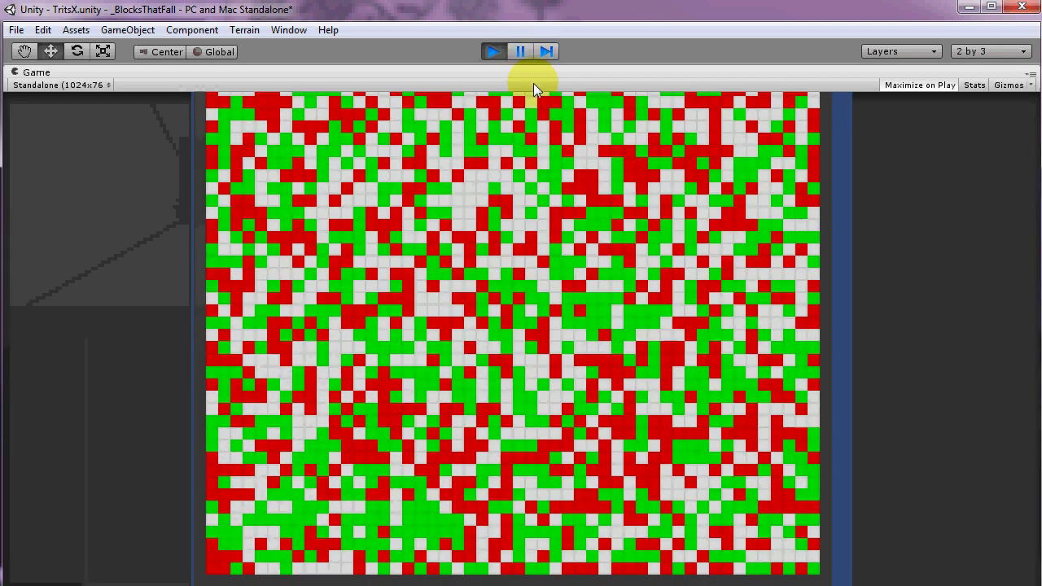
{"action": "left_click", "coordinate": [1004, 88]}
{"action": "left_click", "coordinate": [1007, 86]}
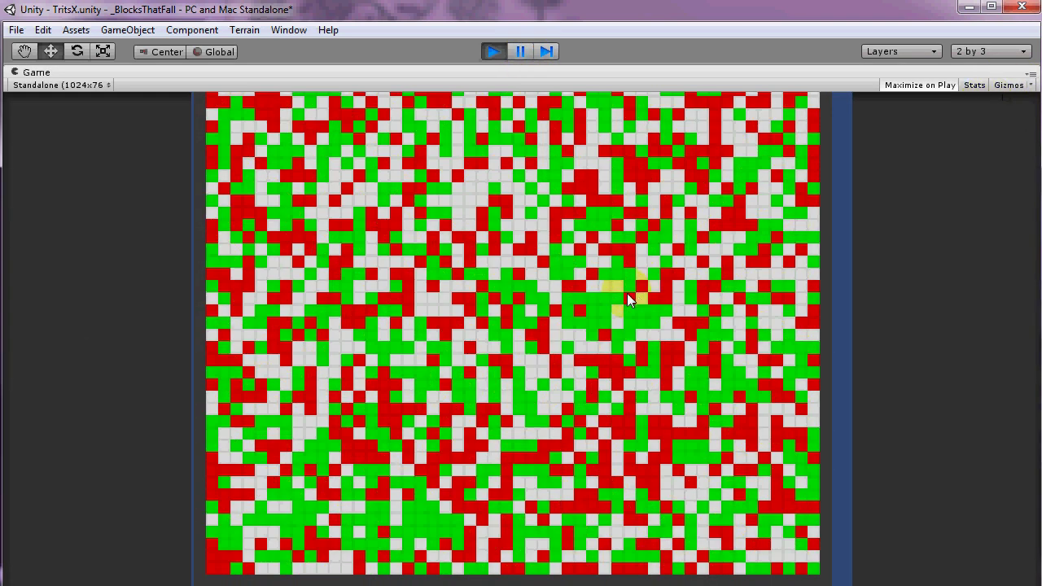
{"action": "left_click", "coordinate": [509, 183]}
{"action": "left_click", "coordinate": [530, 277]}
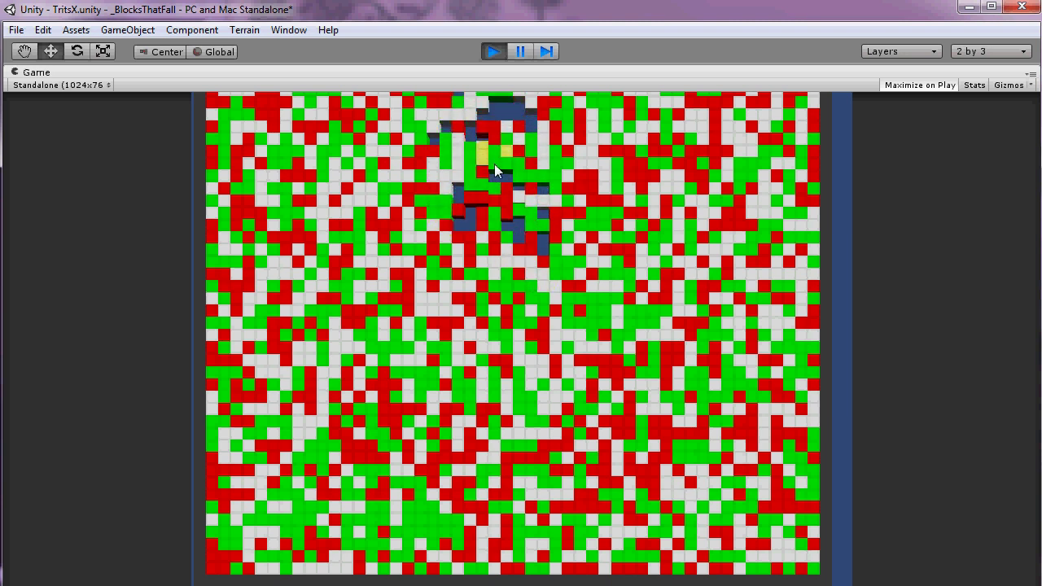
With Gizmos shown, clear clusters to open a large hole in the lower middle, then hide Gizmos
{"action": "left_click", "coordinate": [1004, 85]}
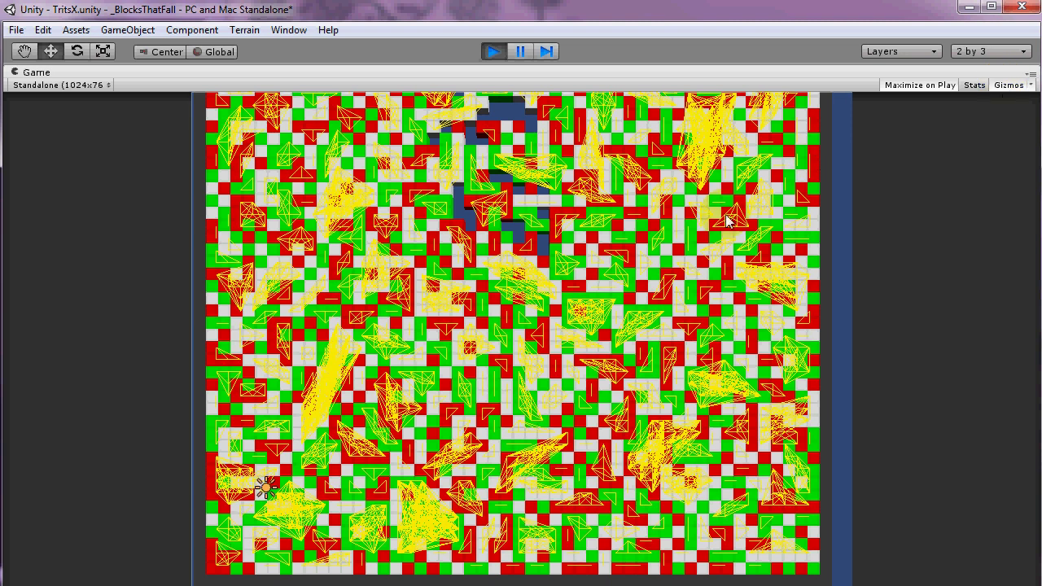
{"action": "left_click", "coordinate": [434, 537]}
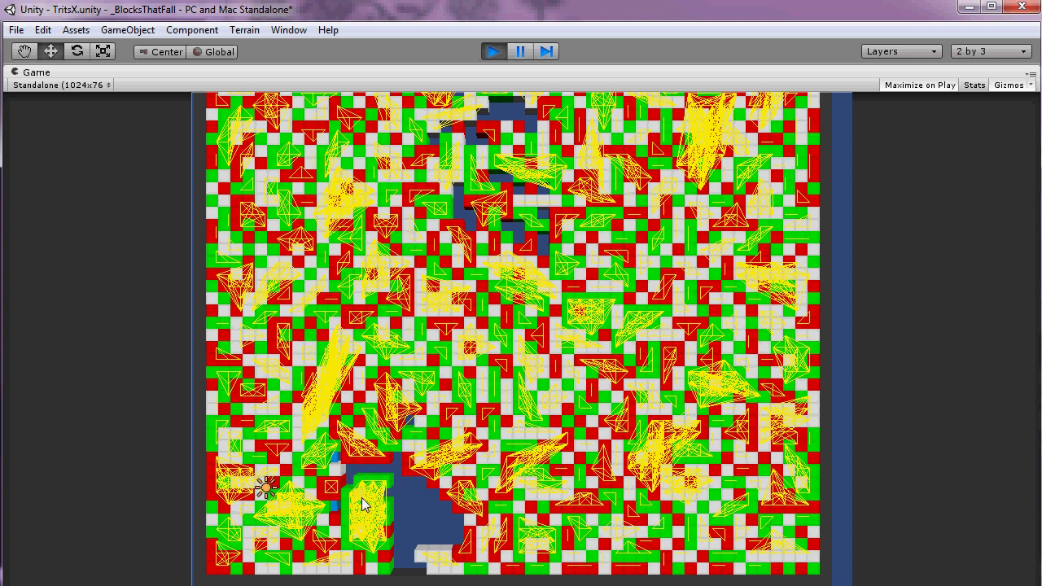
{"action": "left_click", "coordinate": [383, 432]}
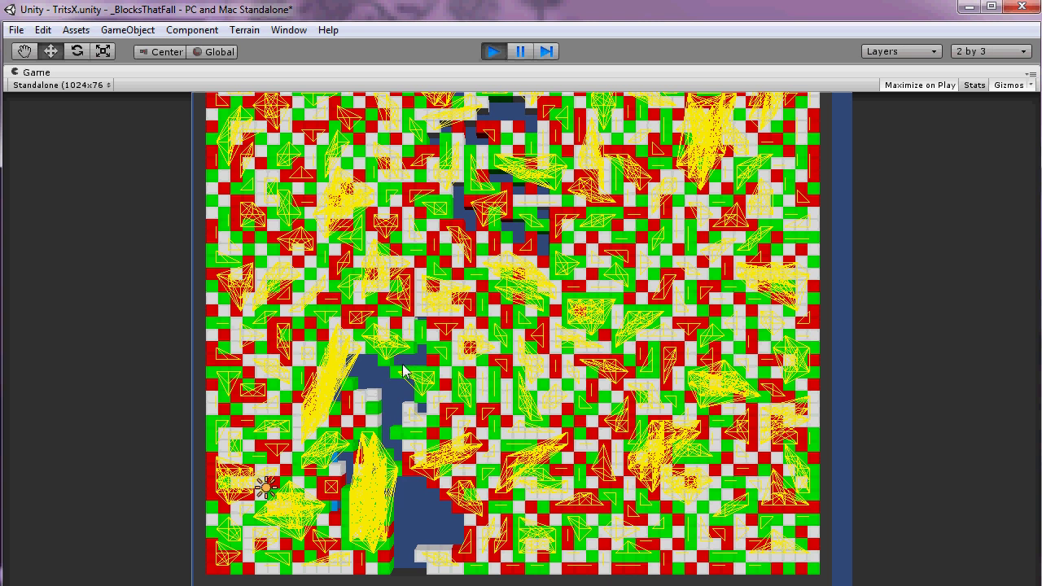
{"action": "left_click", "coordinate": [414, 424]}
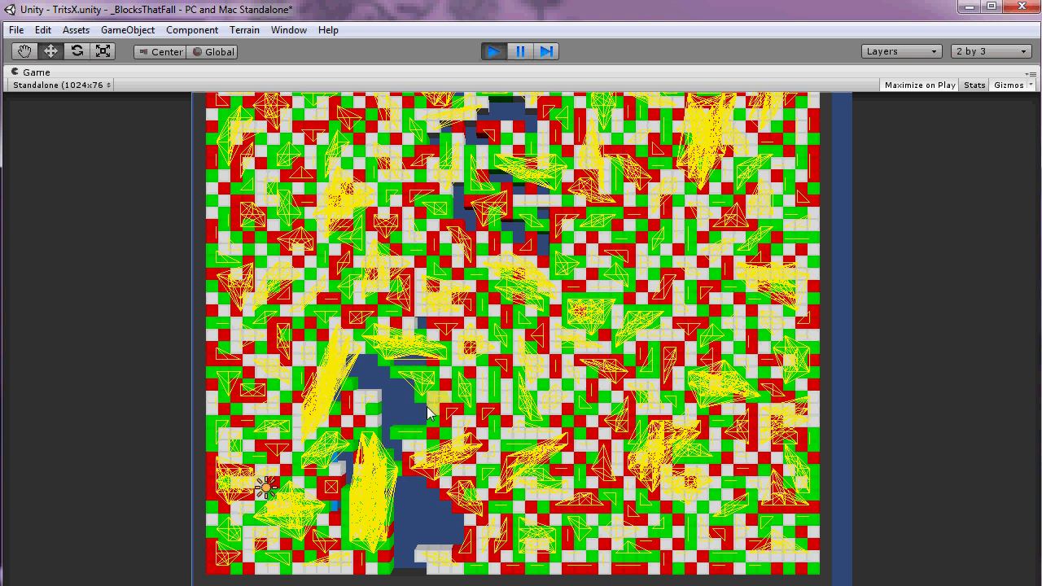
{"action": "left_click", "coordinate": [416, 468]}
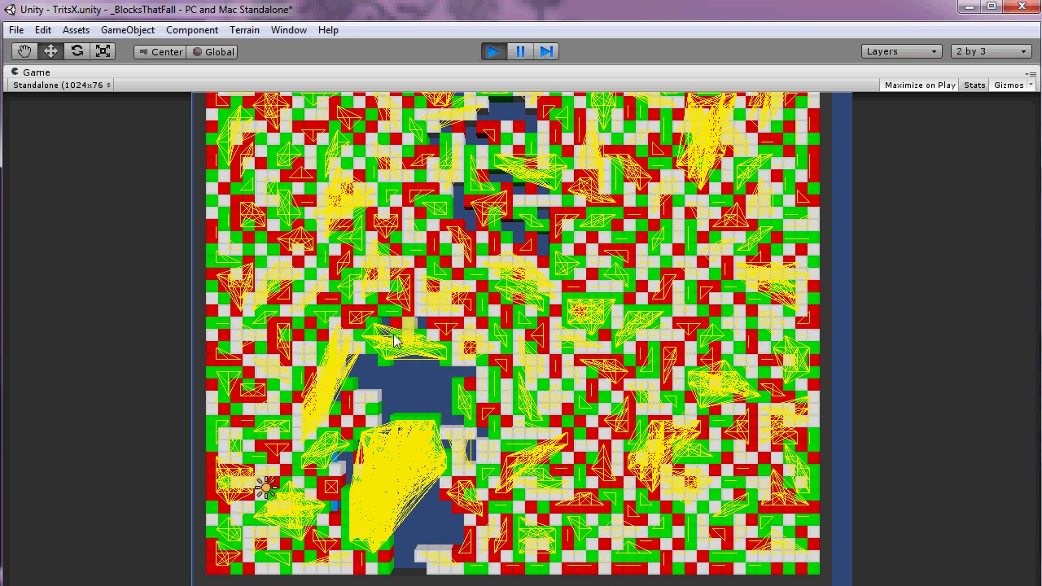
{"action": "left_click", "coordinate": [356, 359]}
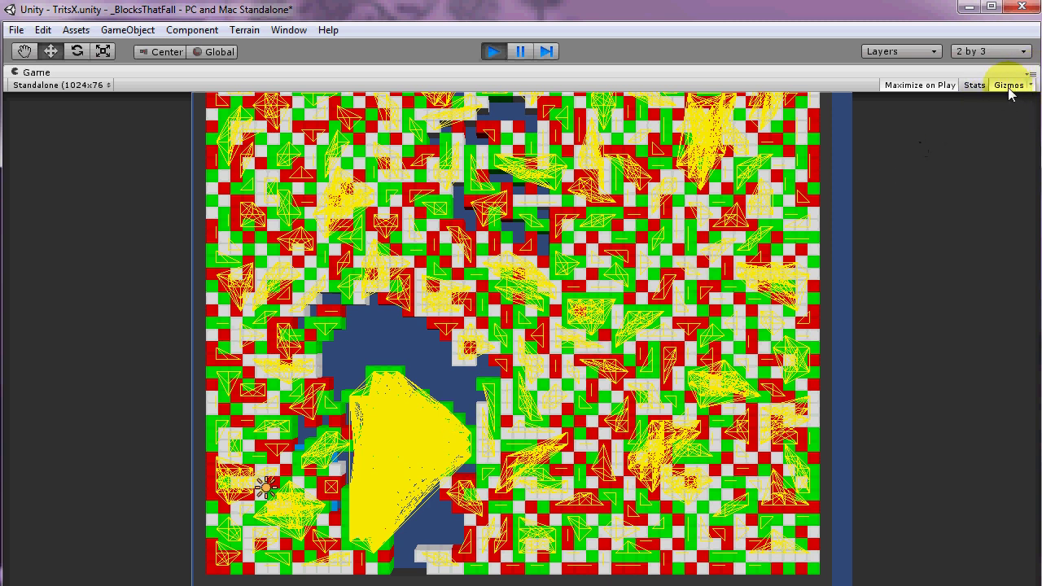
{"action": "left_click", "coordinate": [1008, 86]}
Remove eight block clusters: the green one at lower left, mid-grid, right side, and along the bottom edge
{"action": "left_click", "coordinate": [481, 422]}
{"action": "left_click", "coordinate": [565, 366]}
{"action": "left_click", "coordinate": [776, 370]}
{"action": "left_click", "coordinate": [802, 541]}
{"action": "left_click", "coordinate": [605, 551]}
{"action": "left_click", "coordinate": [521, 471]}
{"action": "left_click", "coordinate": [456, 551]}
{"action": "left_click", "coordinate": [321, 537]}
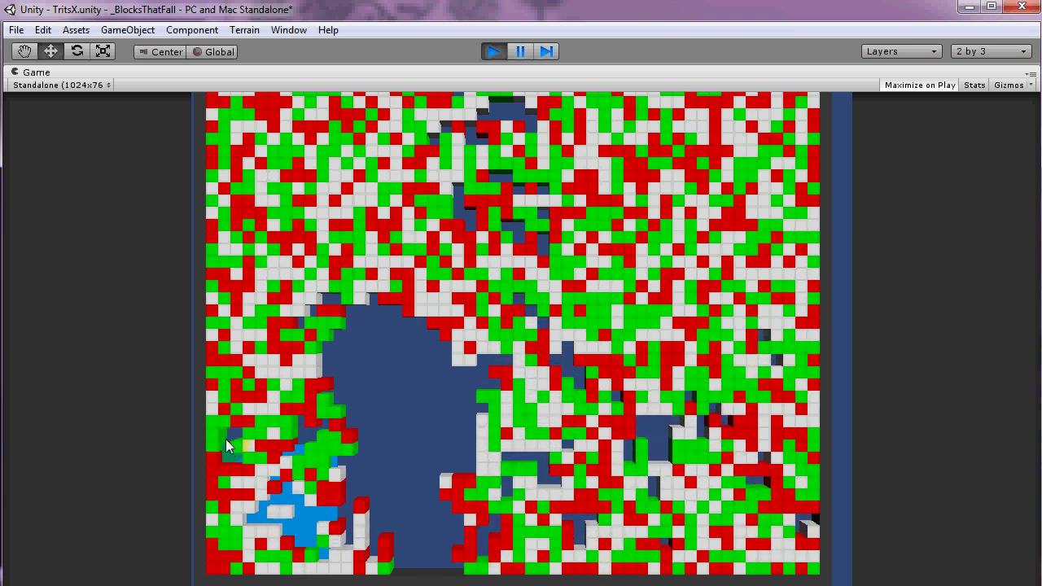